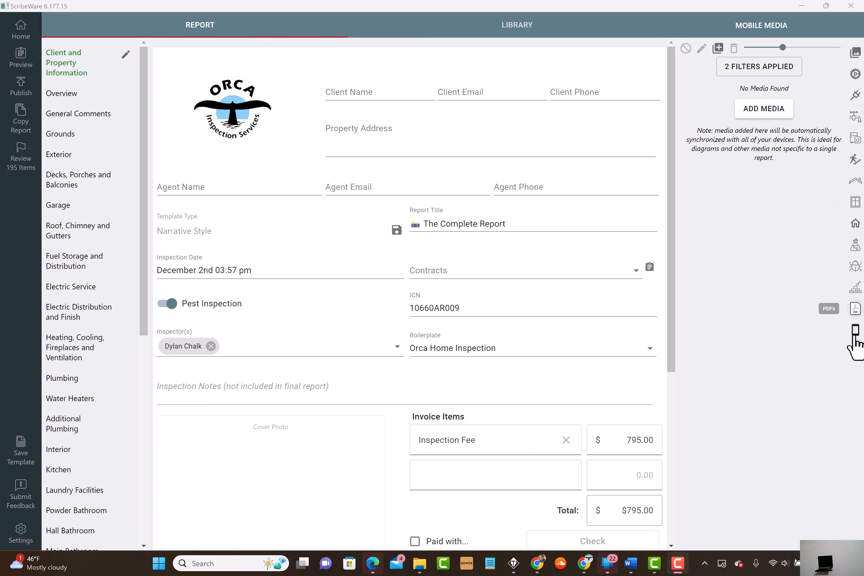
# Step: Open the A-Frame pictures folder as the source for adding files to the report's mobile media
pyautogui.click(856, 334)
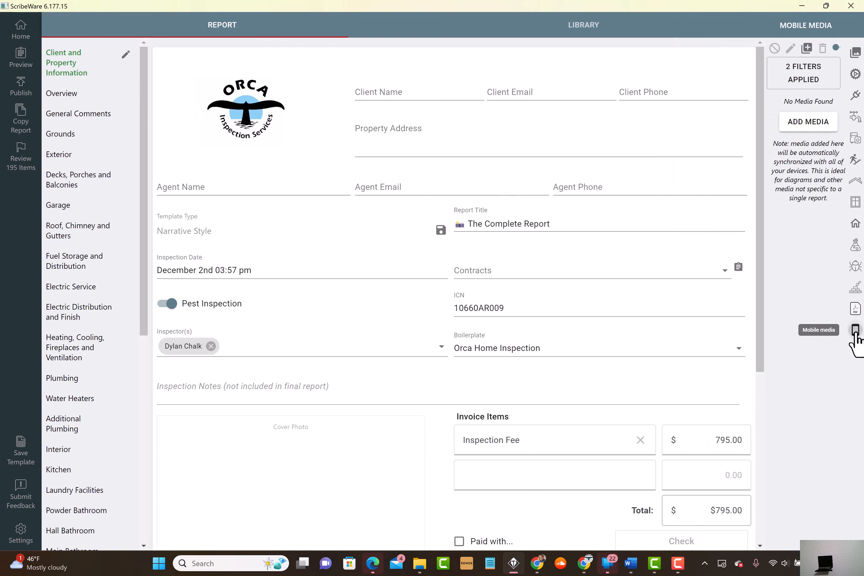
pyautogui.click(856, 332)
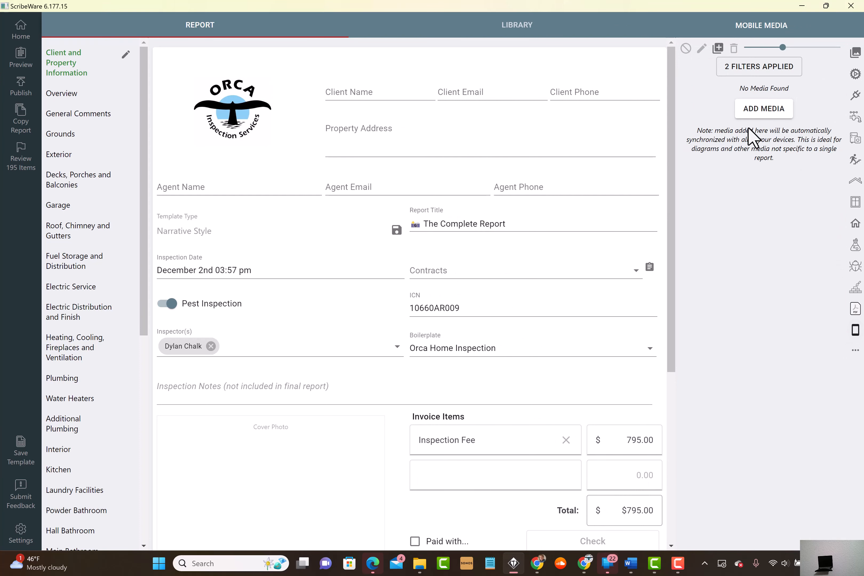
pyautogui.click(720, 51)
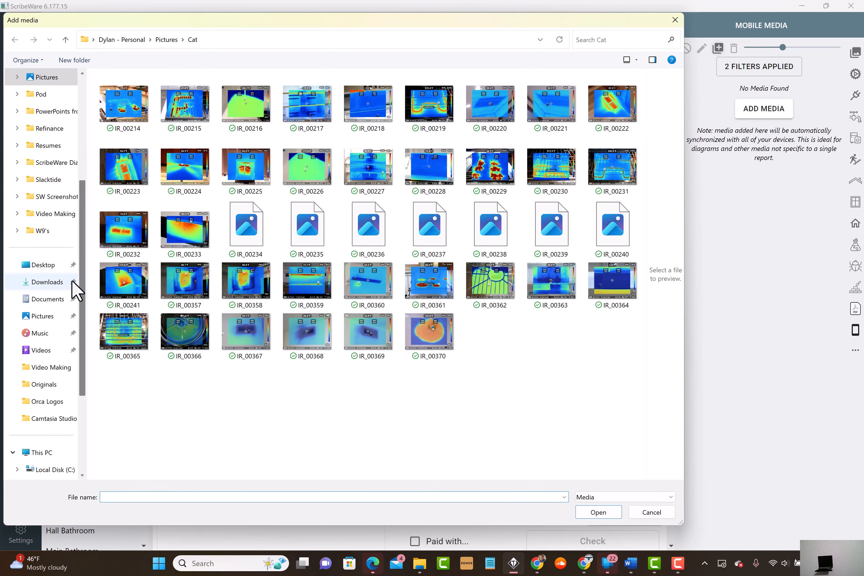
pyautogui.click(46, 320)
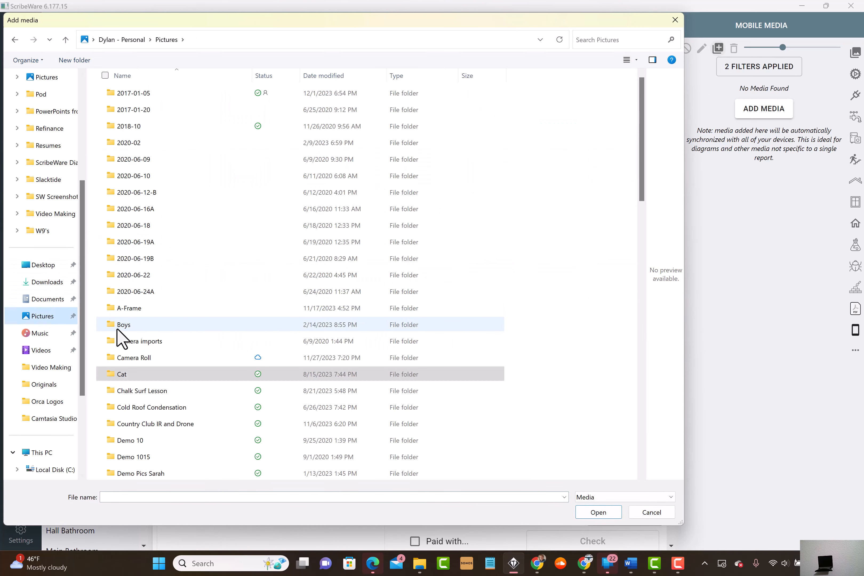
pyautogui.doubleClick(120, 311)
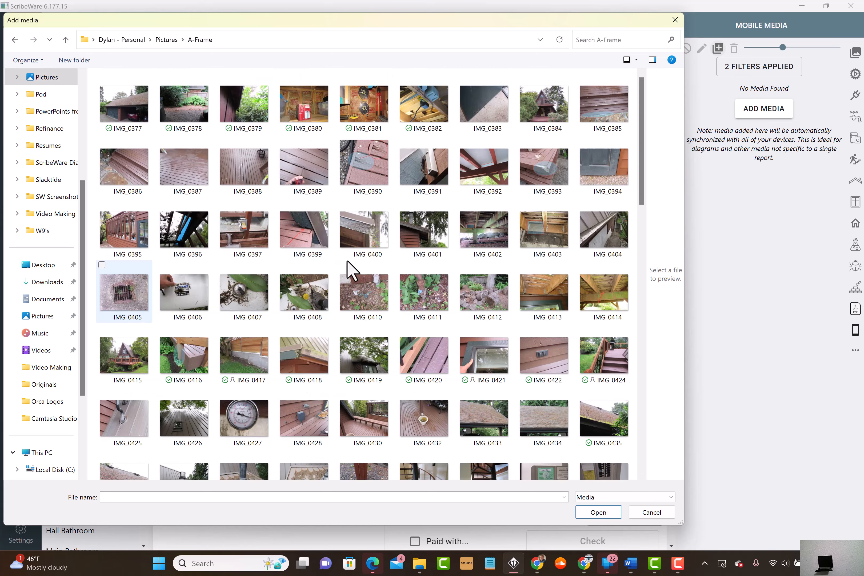
# Step: Add thermal images IR_00429, IR_00431 and IR_00438 and videos MVI_0398 and MVI_0489 to the mobile media
pyautogui.moveTo(644, 161); pyautogui.dragTo(633, 474)
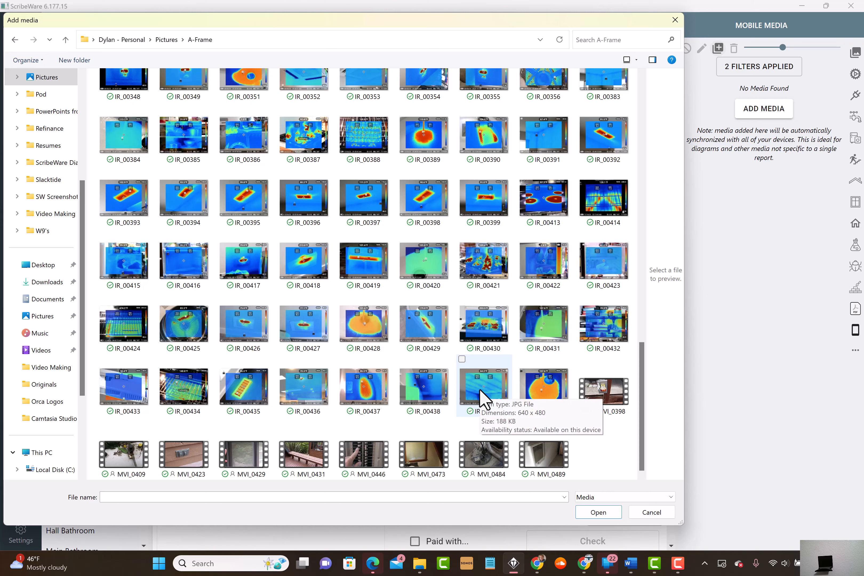
pyautogui.click(421, 381)
pyautogui.keyDown('ctrl'); pyautogui.click(425, 312); pyautogui.keyUp('ctrl')
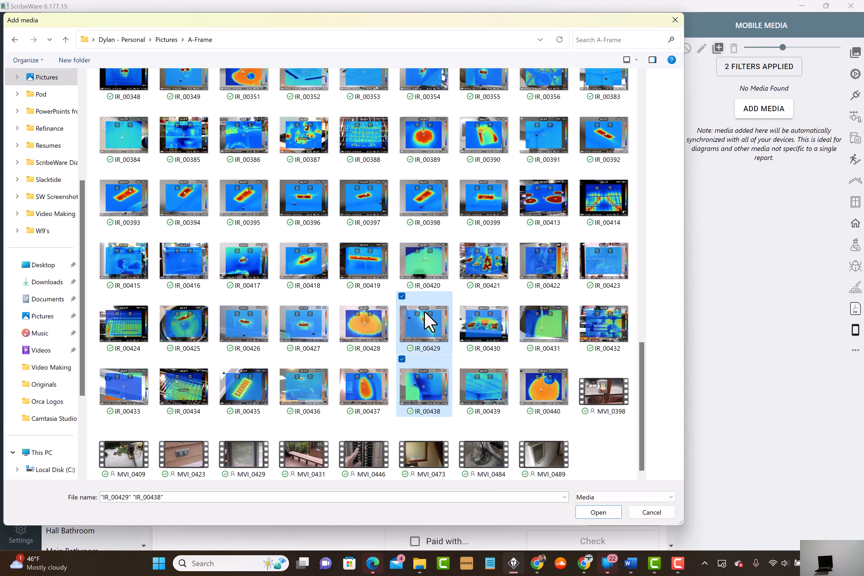
pyautogui.keyDown('ctrl'); pyautogui.click(549, 384); pyautogui.keyUp('ctrl')
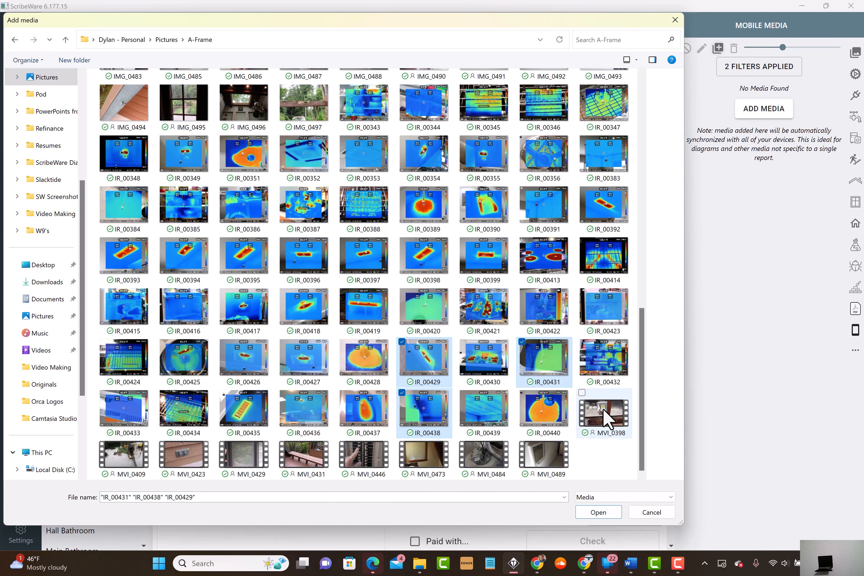
pyautogui.keyDown('ctrl'); pyautogui.click(601, 411); pyautogui.keyUp('ctrl')
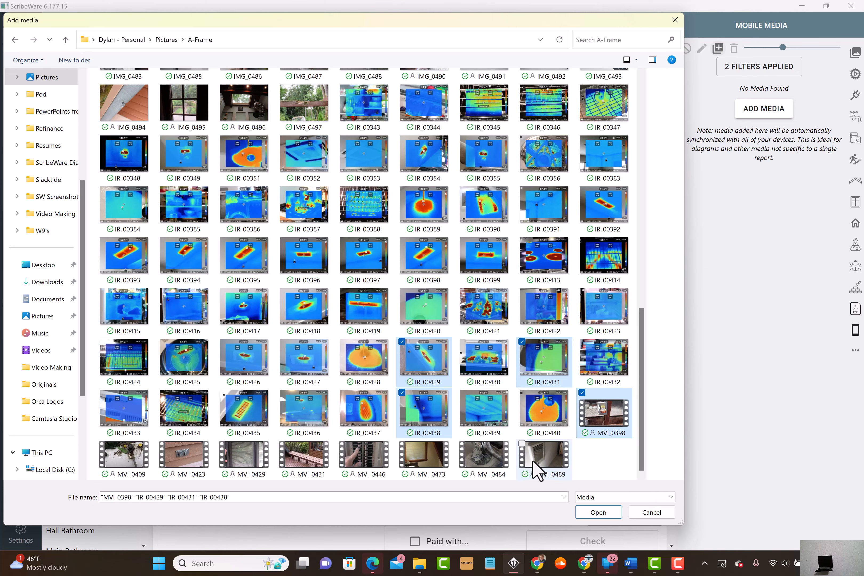
pyautogui.keyDown('ctrl'); pyautogui.click(535, 470); pyautogui.keyUp('ctrl')
pyautogui.click(594, 512)
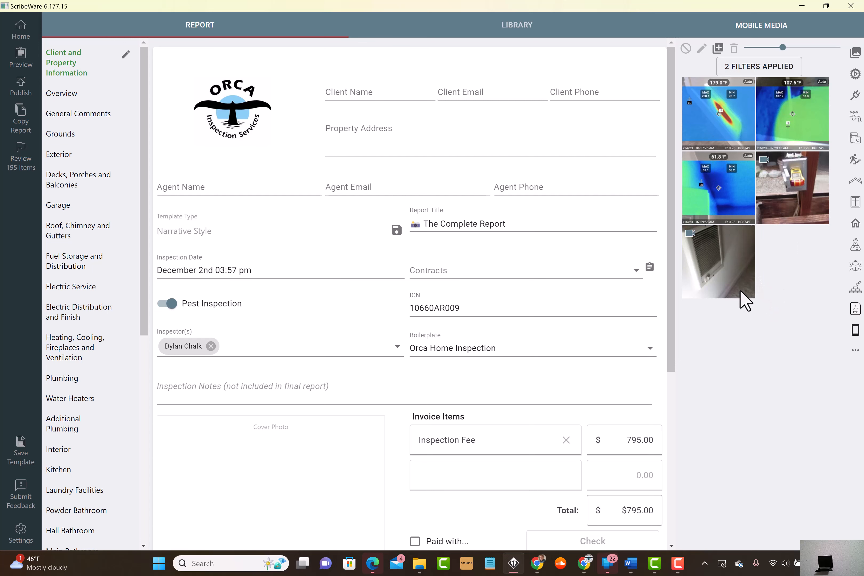
# Step: Create a Wood Decks Porches and Balconies observation from the 179.0 °F thermal image and the electrical box video, and delete it again
pyautogui.click(54, 184)
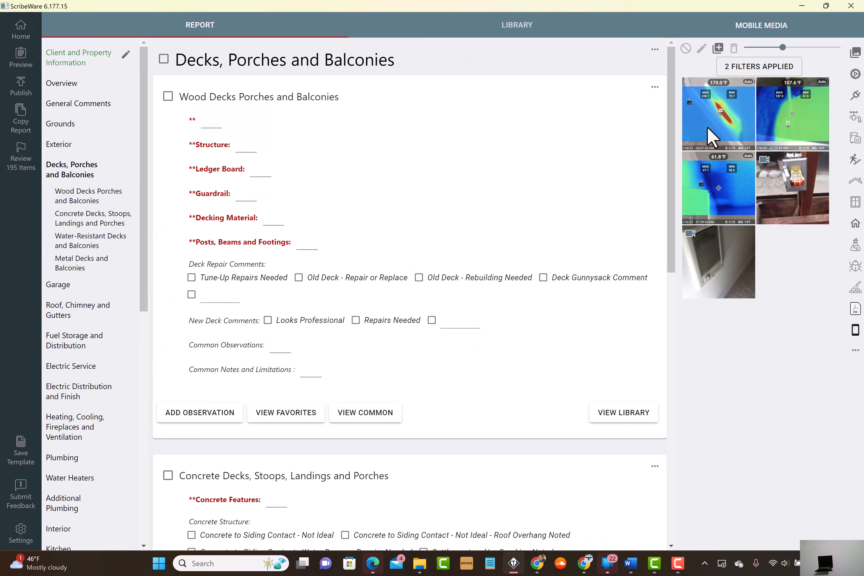
pyautogui.click(729, 95)
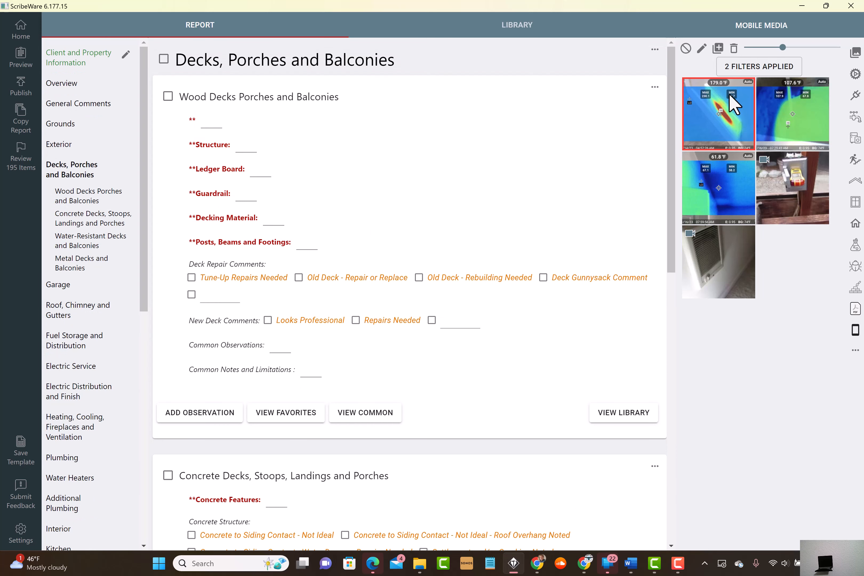
pyautogui.moveTo(685, 173); pyautogui.dragTo(407, 321)
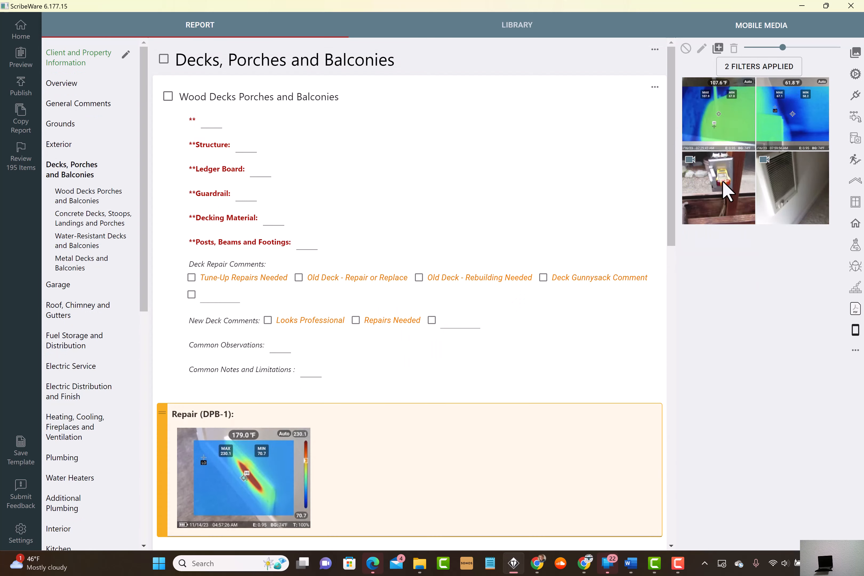
pyautogui.moveTo(724, 187); pyautogui.dragTo(425, 436)
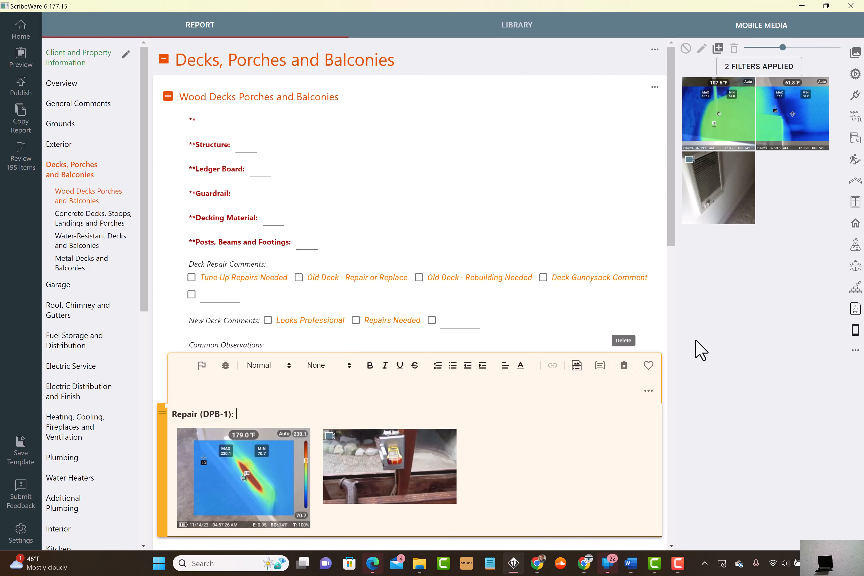
pyautogui.click(625, 366)
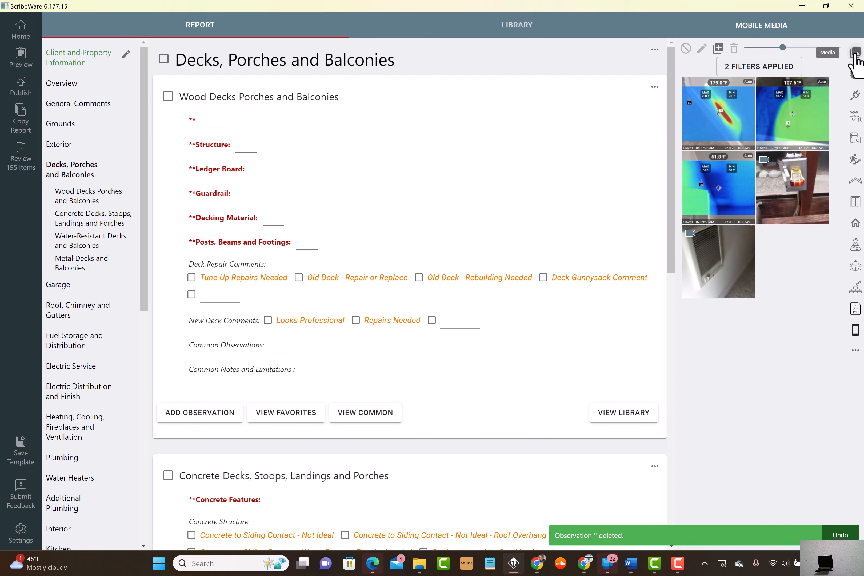
# Step: Show the local media and change its source folder to A-Frame in Pictures
pyautogui.click(855, 55)
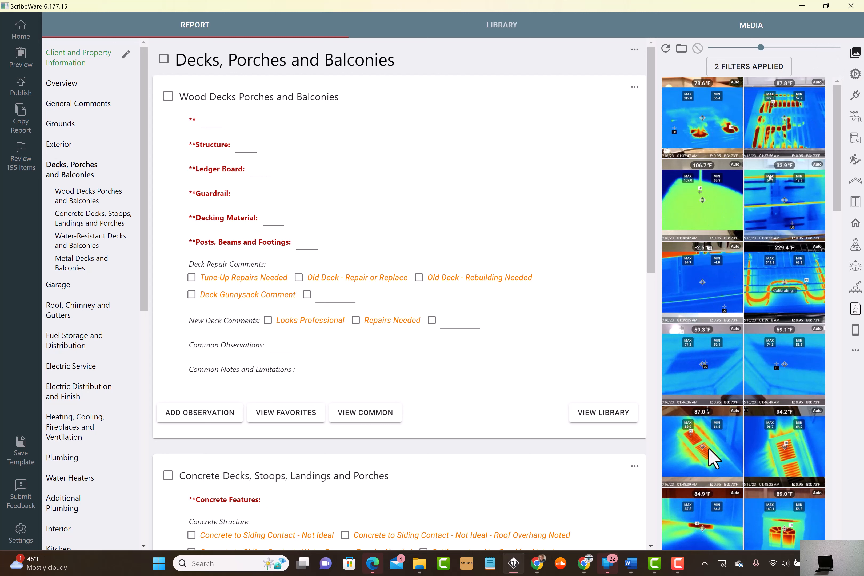
pyautogui.click(682, 49)
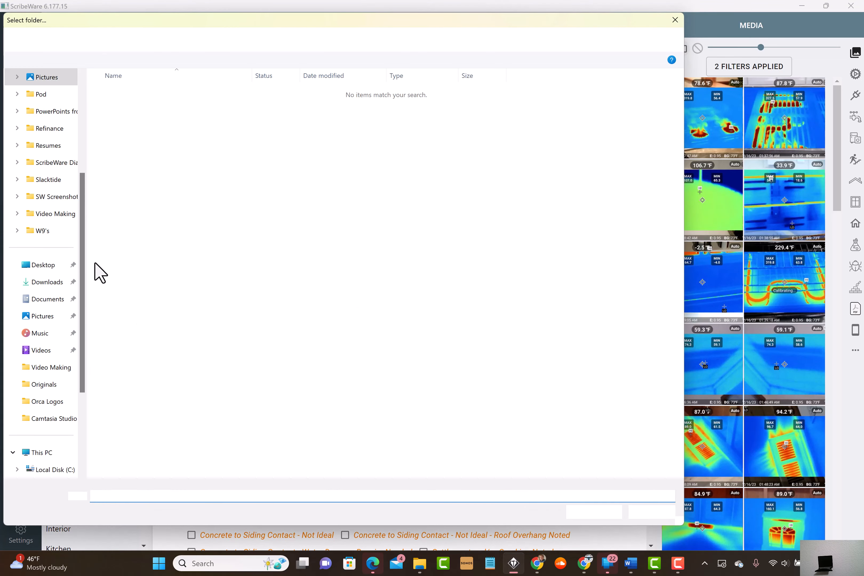
pyautogui.moveTo(81, 240); pyautogui.dragTo(77, 160)
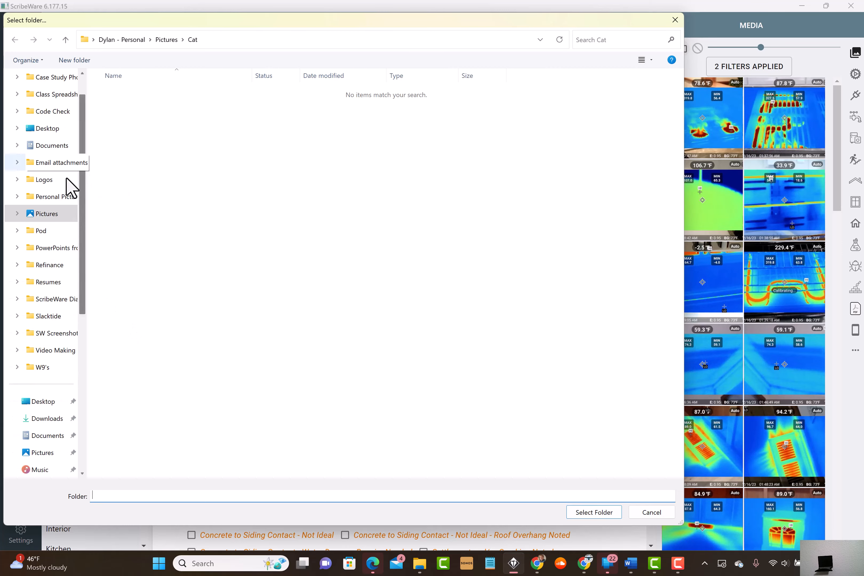
pyautogui.click(47, 213)
pyautogui.click(116, 309)
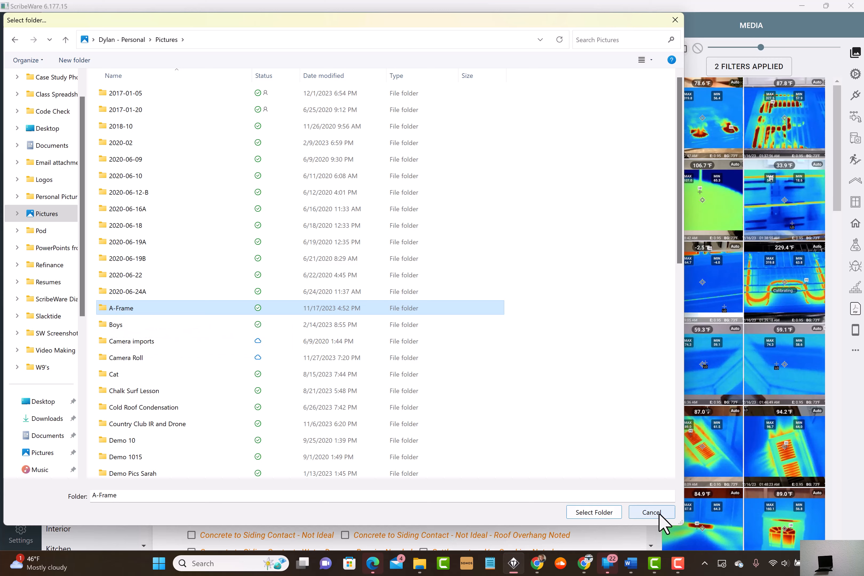
pyautogui.click(600, 514)
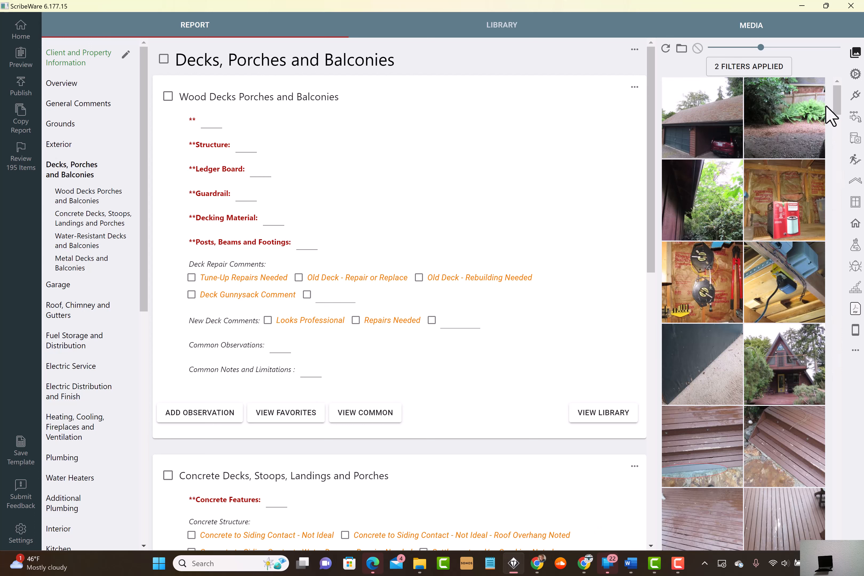
# Step: Add the Paper Faced Insulation observation under Garage General and attach the two photos of exposed garage insulation to it
pyautogui.click(785, 196)
pyautogui.click(692, 278)
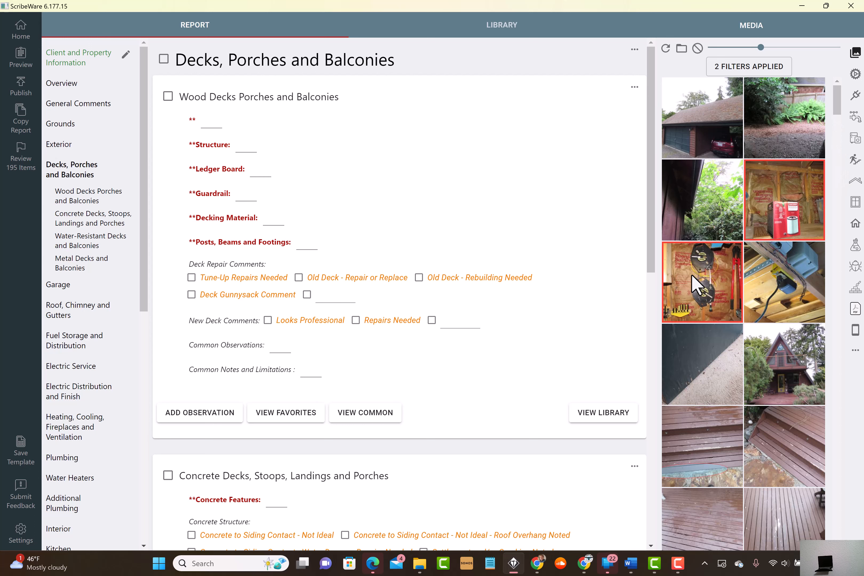
pyautogui.click(65, 290)
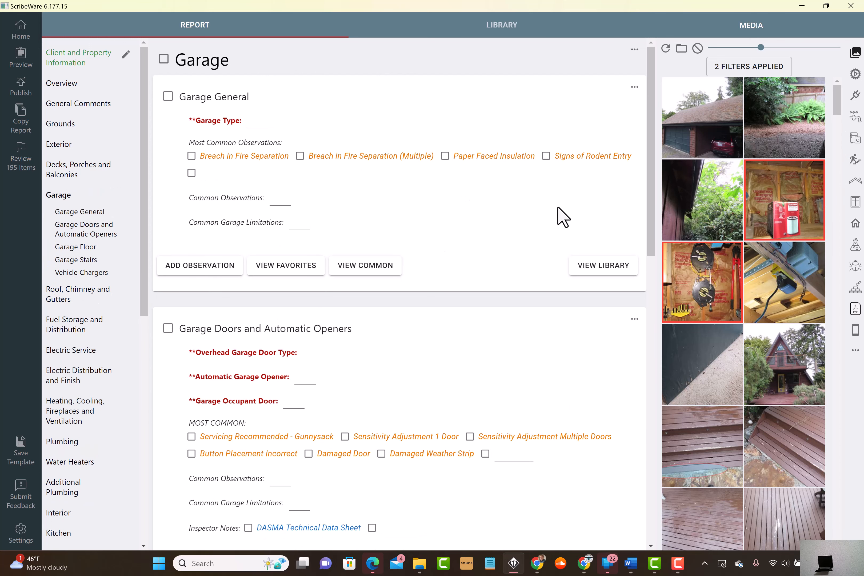
pyautogui.click(485, 158)
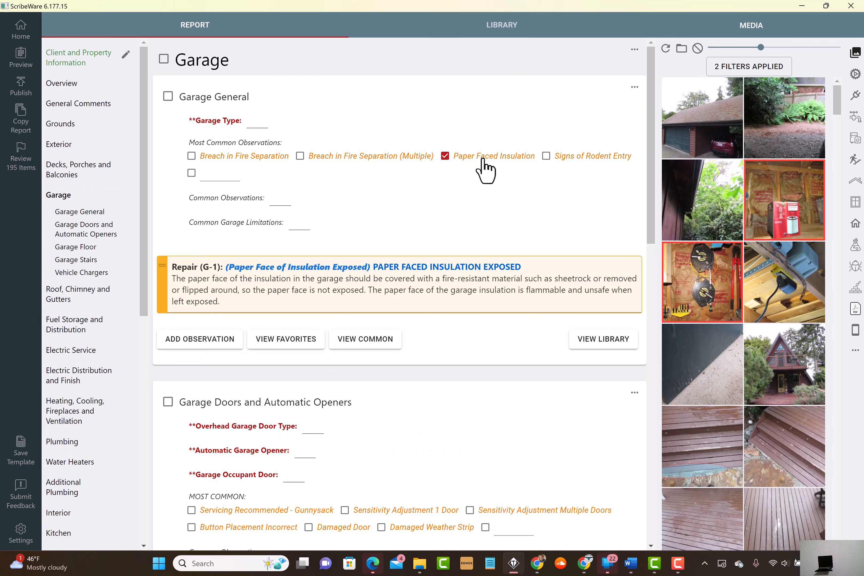
pyautogui.click(528, 291)
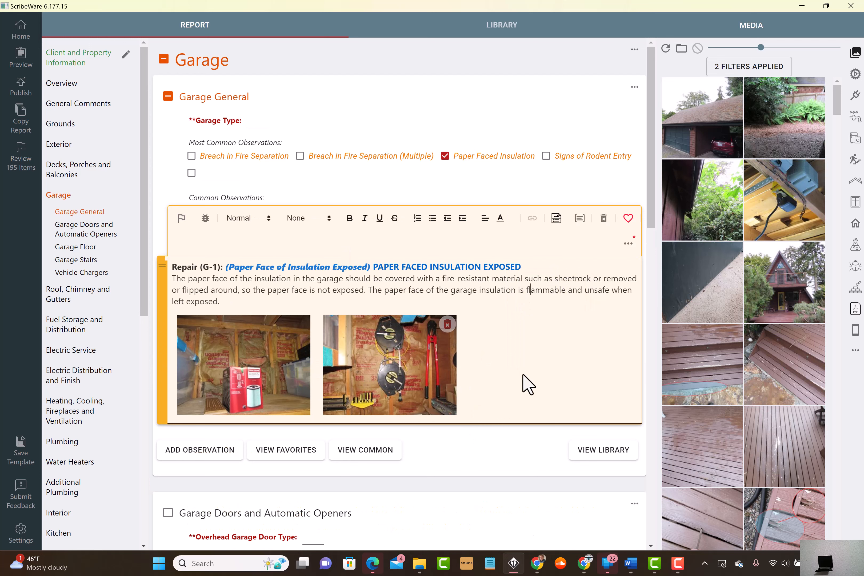
# Step: Narrow the media area to a single column of photos and widen it back to two columns
pyautogui.moveTo(656, 312); pyautogui.dragTo(714, 314)
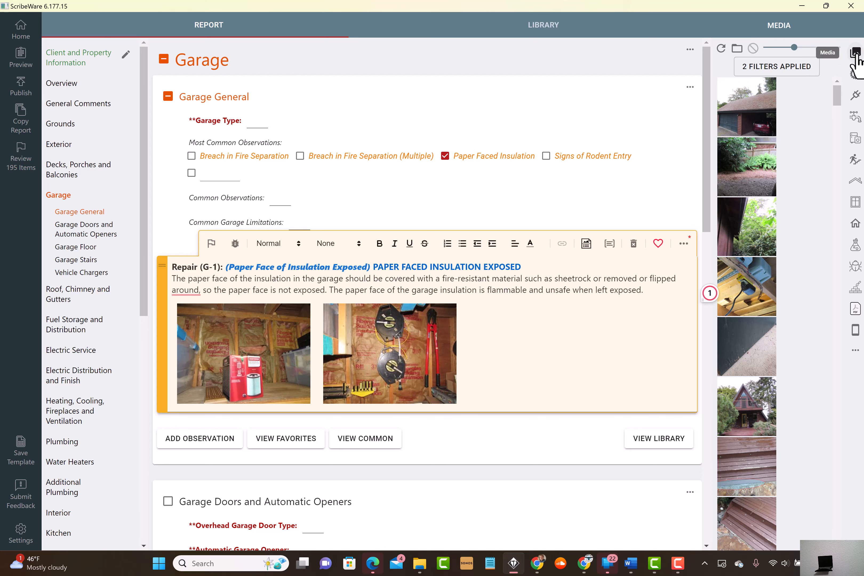
pyautogui.click(855, 334)
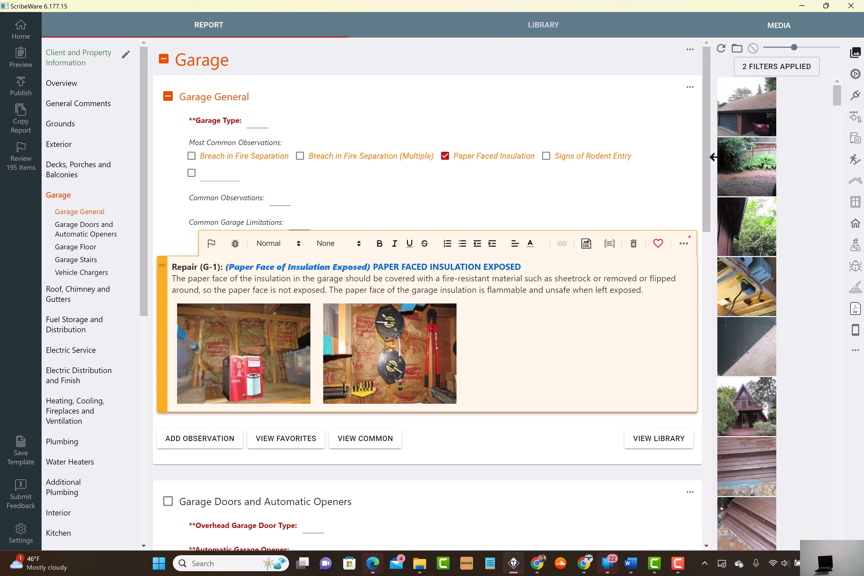
pyautogui.moveTo(707, 160); pyautogui.dragTo(642, 183)
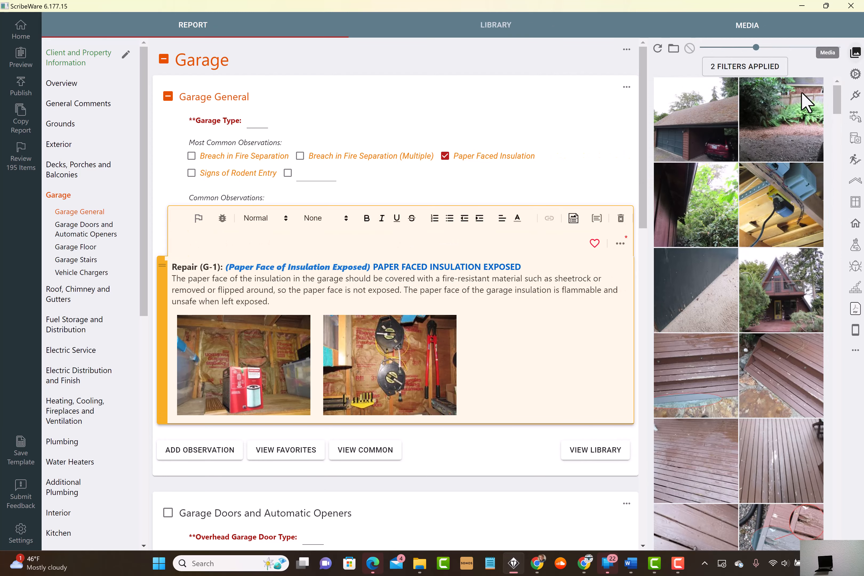
# Step: Open the Narrative Style Report template from the home screen and compare its mobile media with the local media folder
pyautogui.click(21, 37)
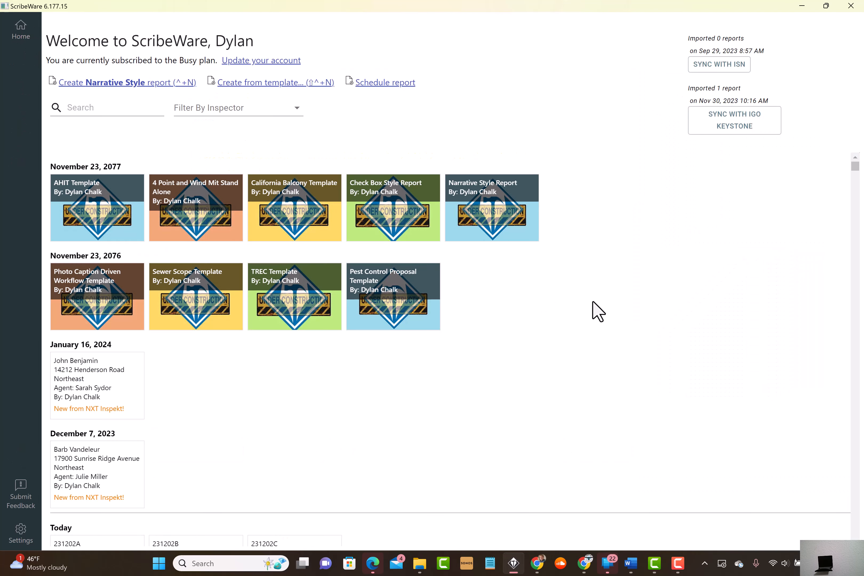
pyautogui.click(494, 211)
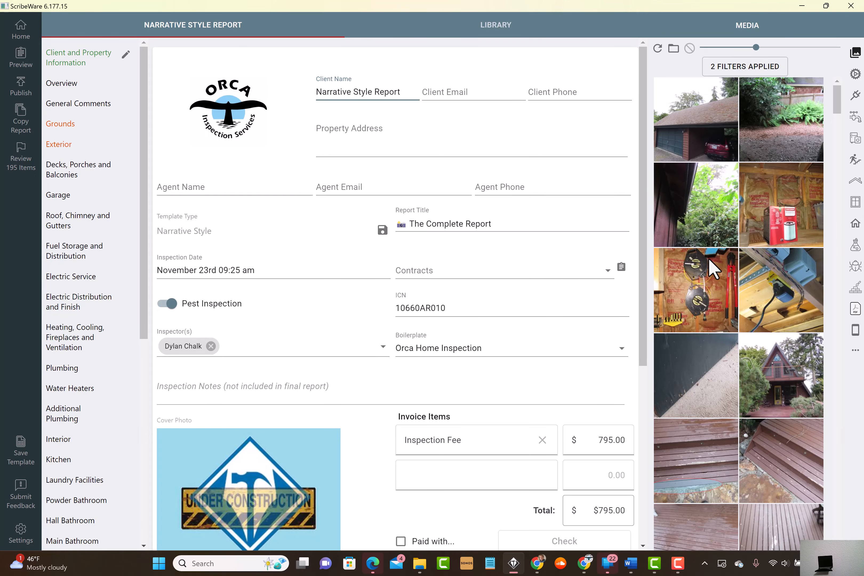
pyautogui.click(856, 330)
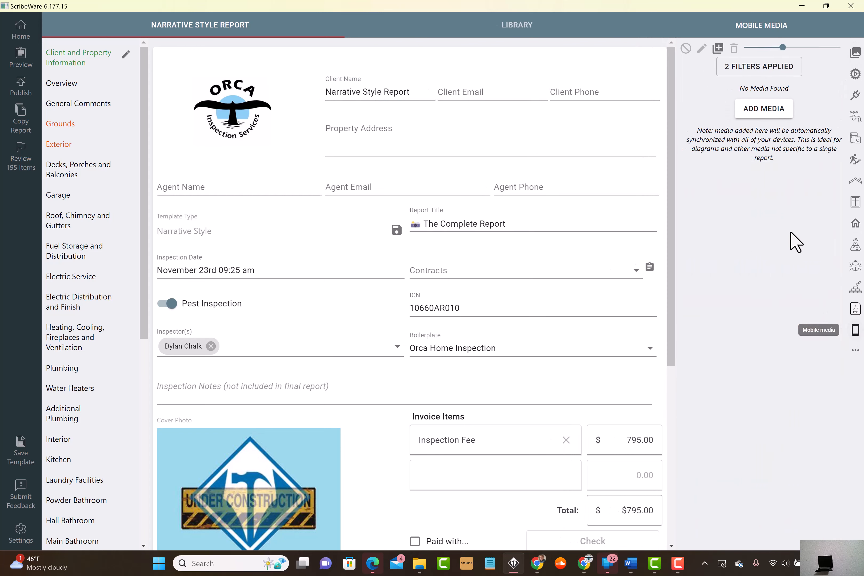
pyautogui.click(856, 53)
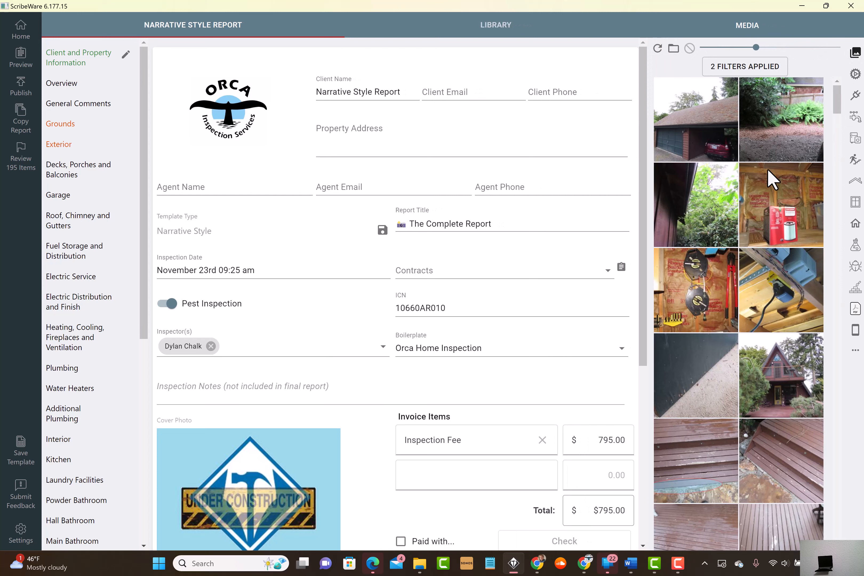